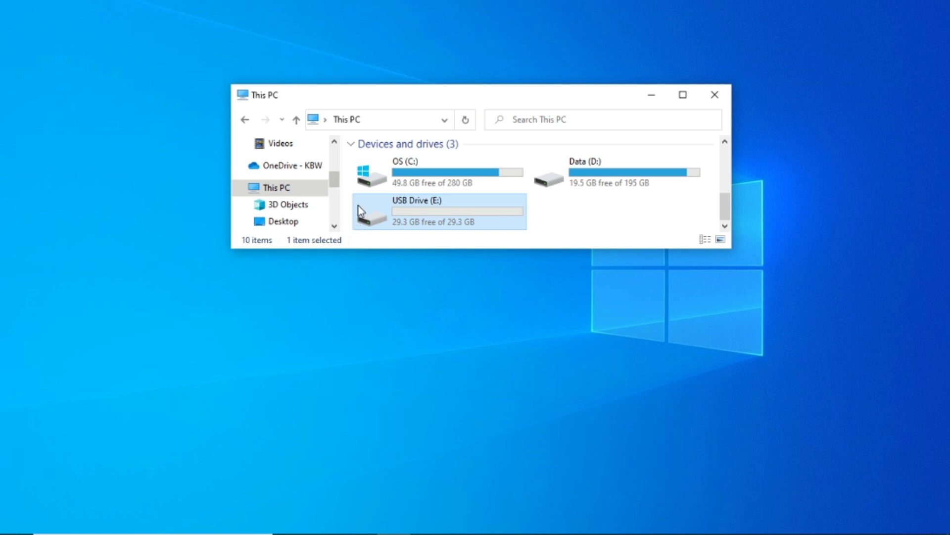
{"action": "scroll", "coordinate": [321, 198], "scroll_direction": "down", "scroll_amount": 1}
{"action": "scroll", "coordinate": [322, 198], "scroll_direction": "down", "scroll_amount": 1}
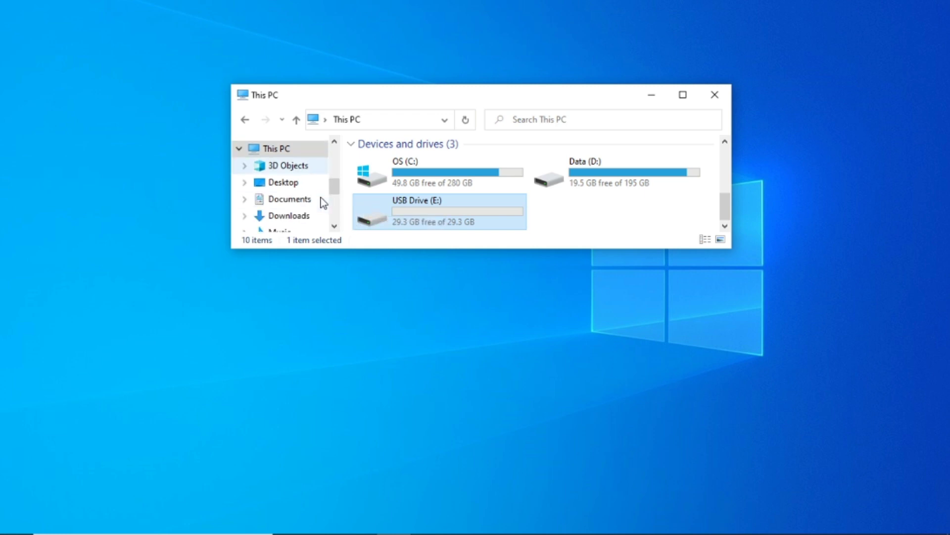
{"action": "scroll", "coordinate": [321, 201], "scroll_direction": "down", "scroll_amount": 1}
Step: Open the Downloads folder to show the transmac-11-9 installer
{"action": "left_click", "coordinate": [289, 177]}
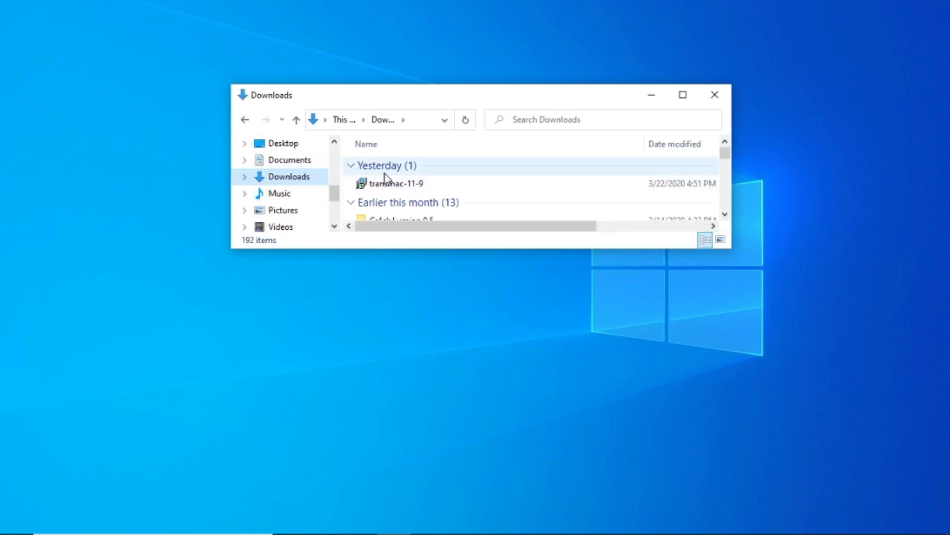
Step: Install TransMac 11.9 with default settings and licence accepted, skipping the readme and launching it
{"action": "left_click", "coordinate": [385, 187]}
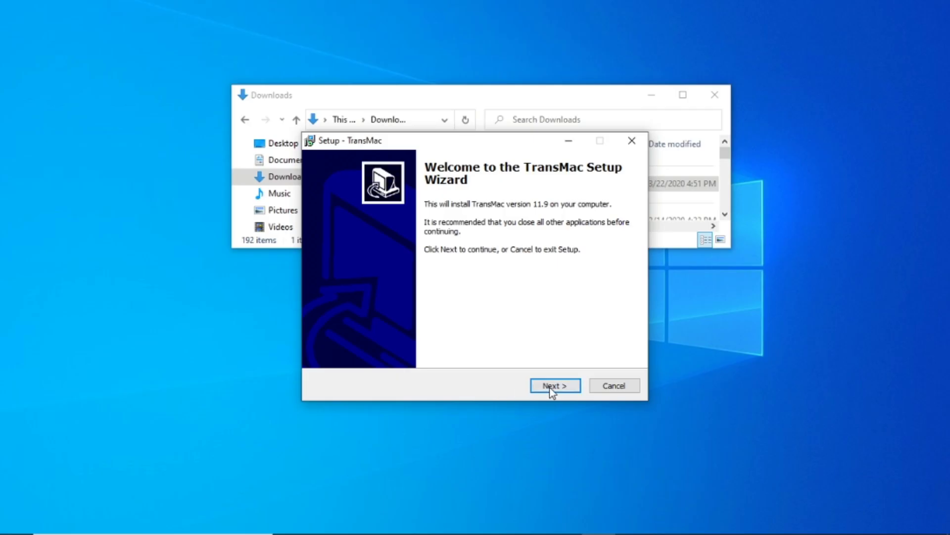
{"action": "left_click", "coordinate": [551, 388]}
{"action": "left_click", "coordinate": [408, 344]}
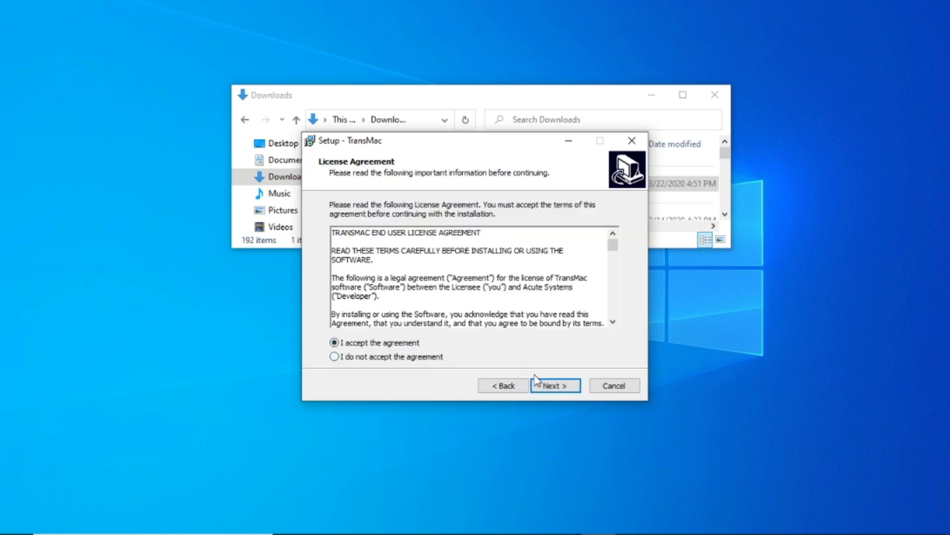
{"action": "left_click", "coordinate": [553, 386]}
{"action": "left_click", "coordinate": [555, 386]}
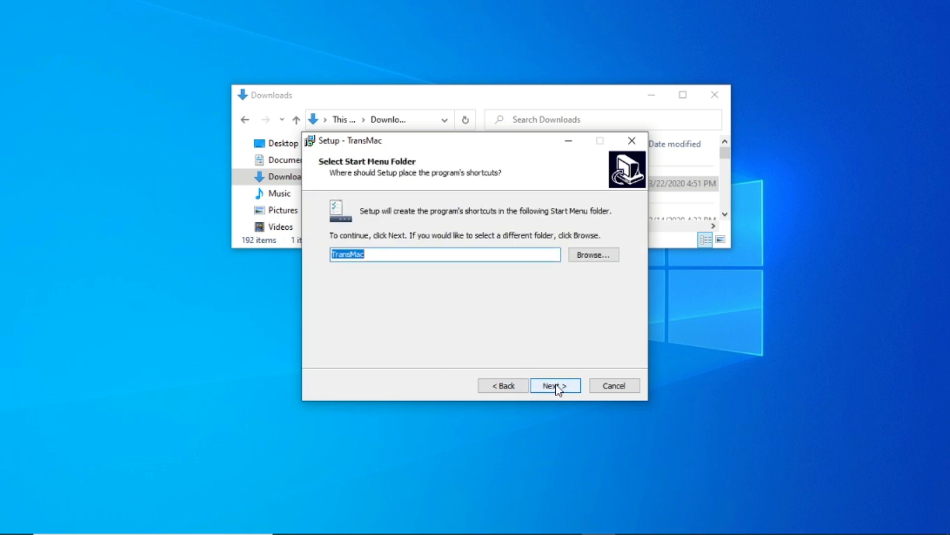
{"action": "left_click", "coordinate": [555, 386]}
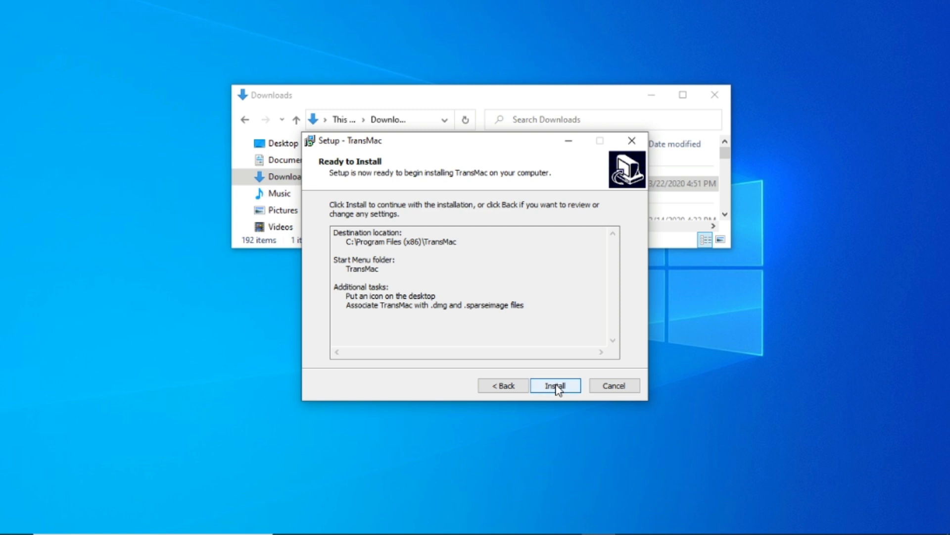
{"action": "left_click", "coordinate": [557, 388]}
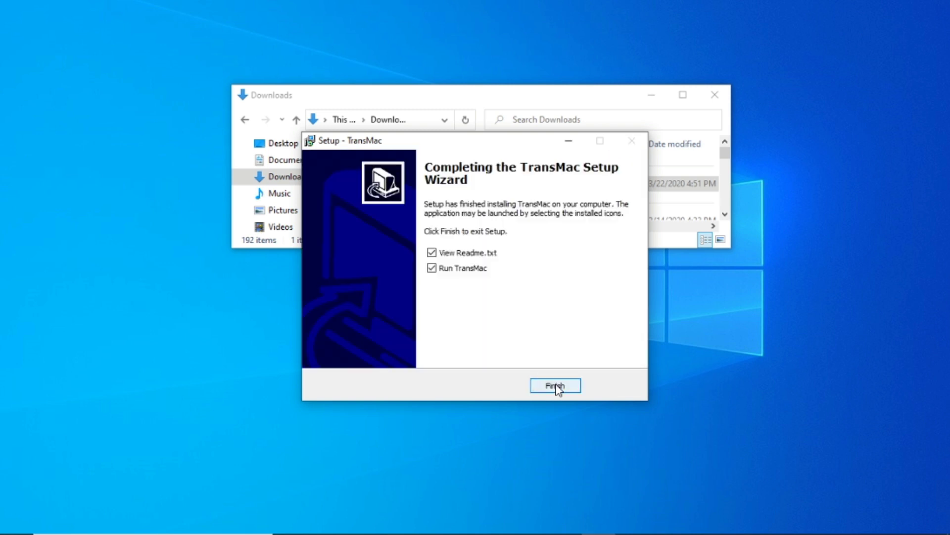
{"action": "left_click", "coordinate": [473, 253]}
{"action": "left_click", "coordinate": [576, 389]}
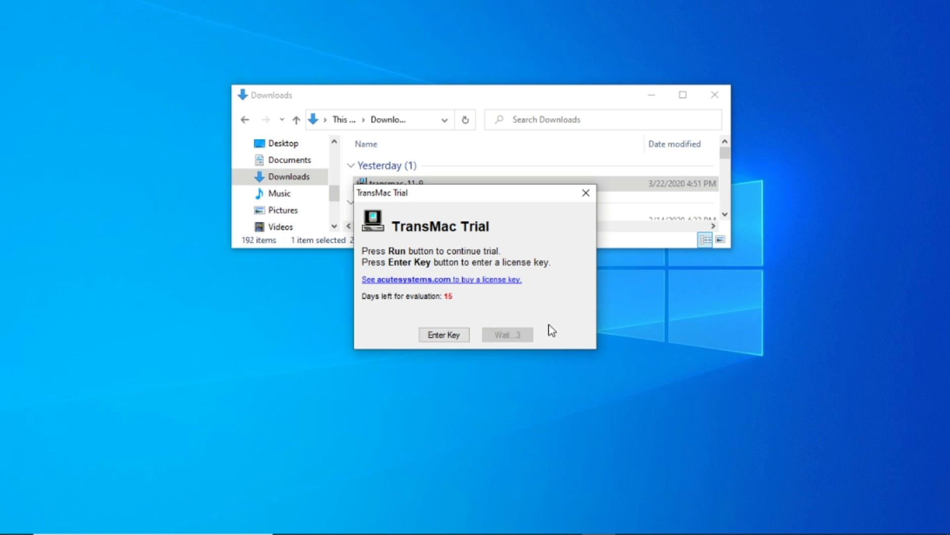
Step: Continue the trial, choose Restore with Disk Image for drive E:, and accept the administrator restart
{"action": "left_click", "coordinate": [507, 335]}
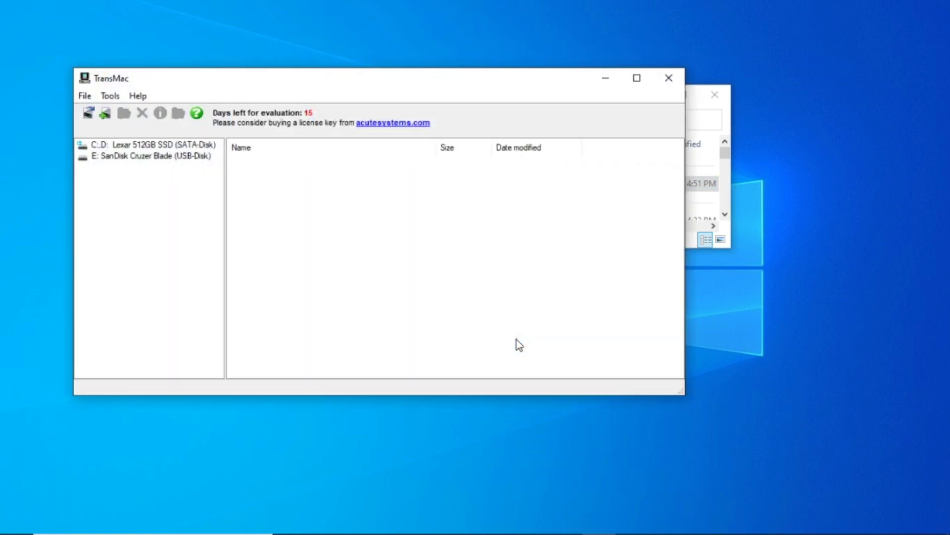
{"action": "right_click", "coordinate": [167, 158]}
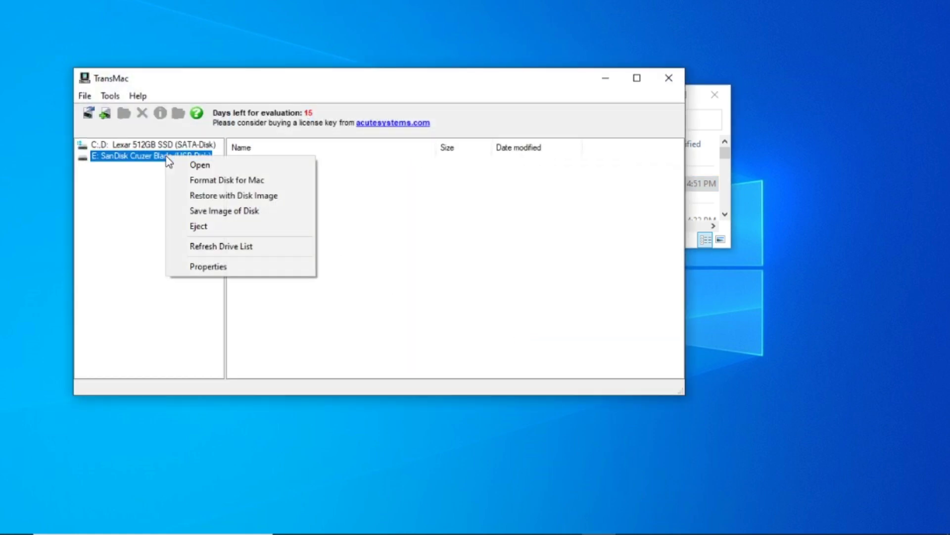
{"action": "left_click", "coordinate": [249, 197]}
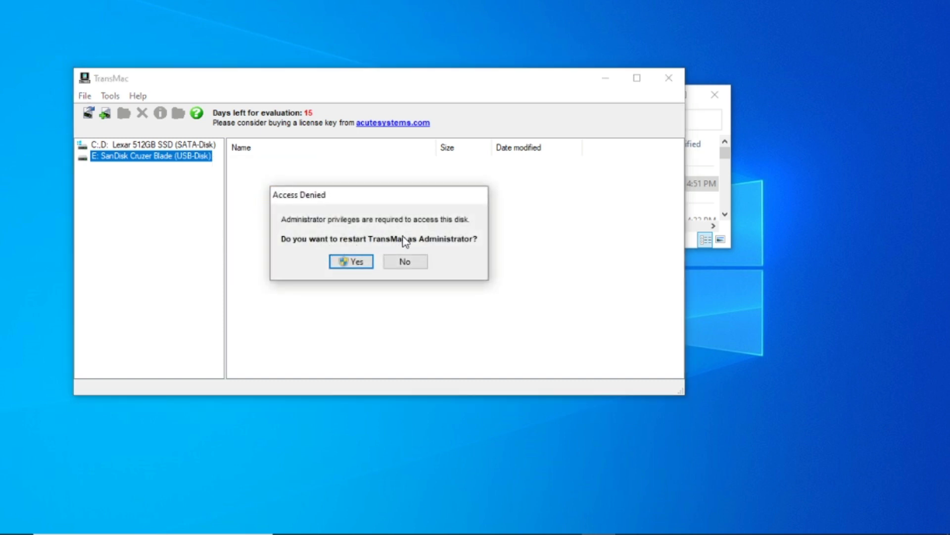
{"action": "left_click", "coordinate": [349, 263]}
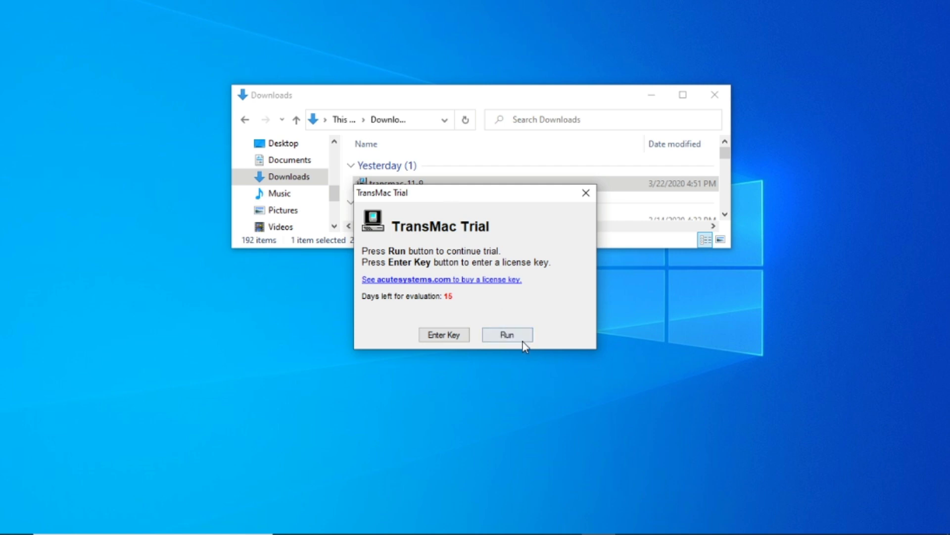
Step: Continue the trial and start Restore with Disk Image on E:, accepting the overwrite warning
{"action": "left_click", "coordinate": [520, 337]}
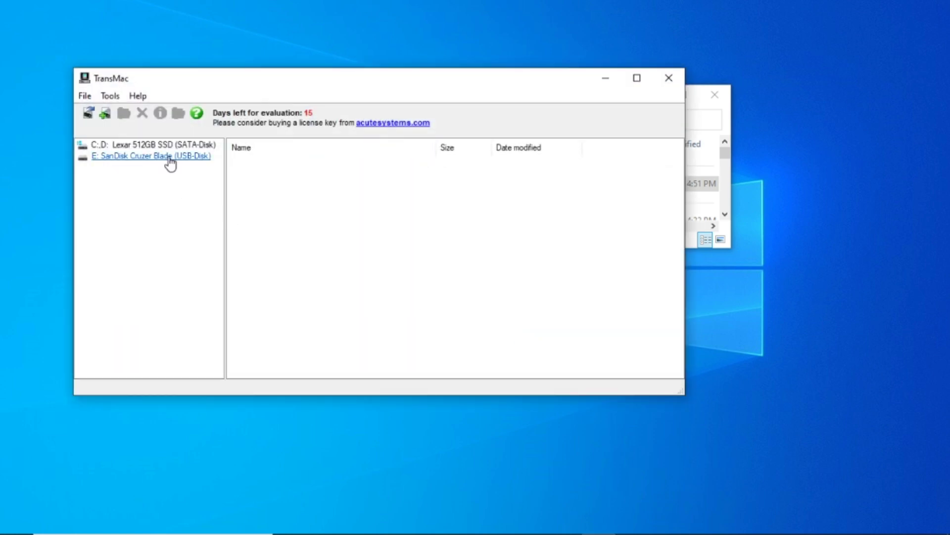
{"action": "right_click", "coordinate": [169, 159]}
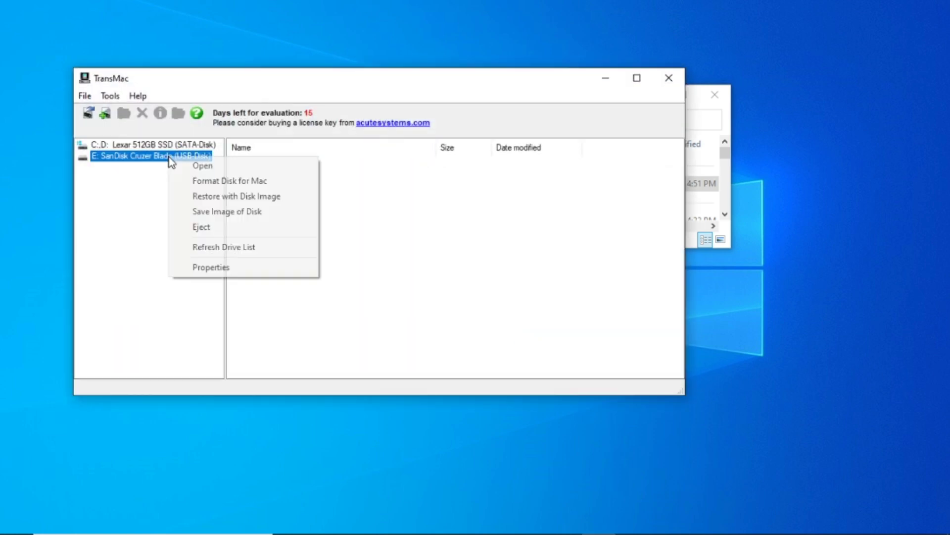
{"action": "left_click", "coordinate": [241, 198]}
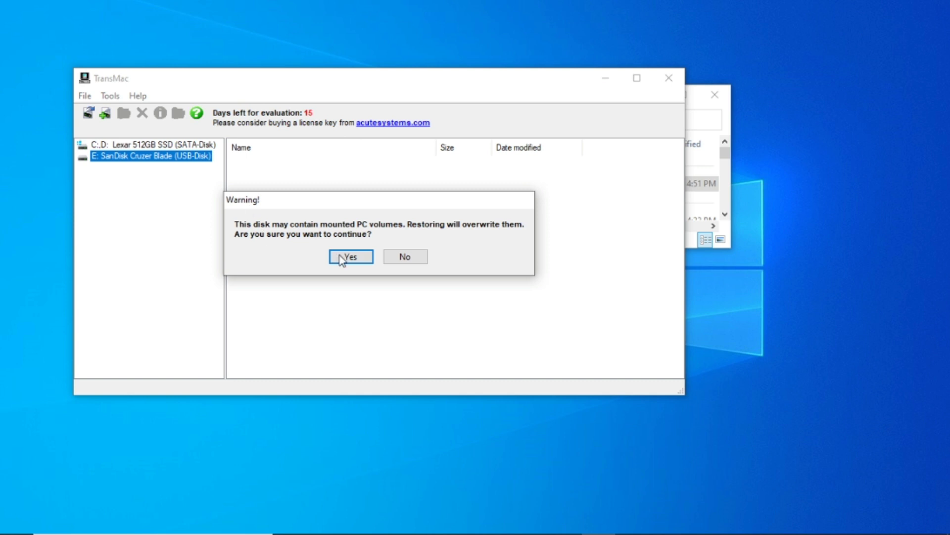
{"action": "left_click", "coordinate": [343, 256]}
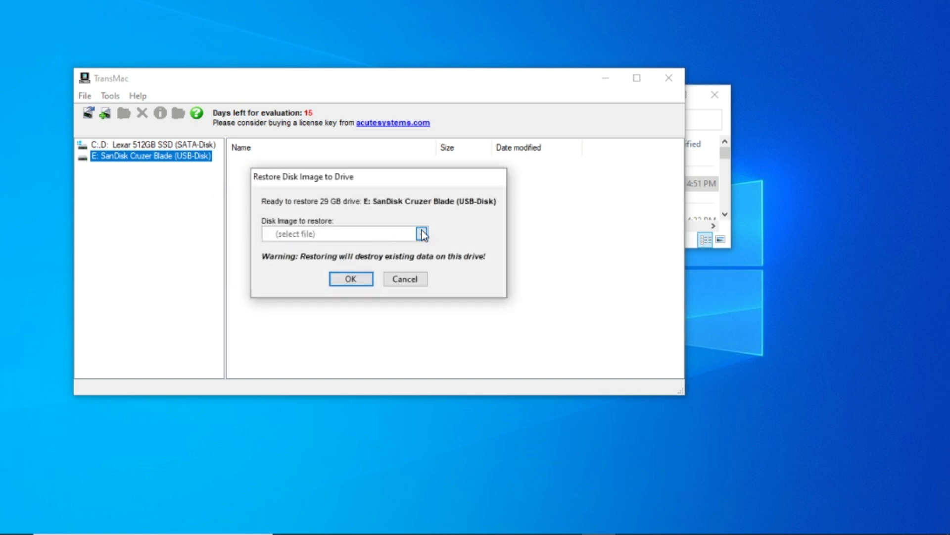
{"action": "left_click", "coordinate": [421, 232]}
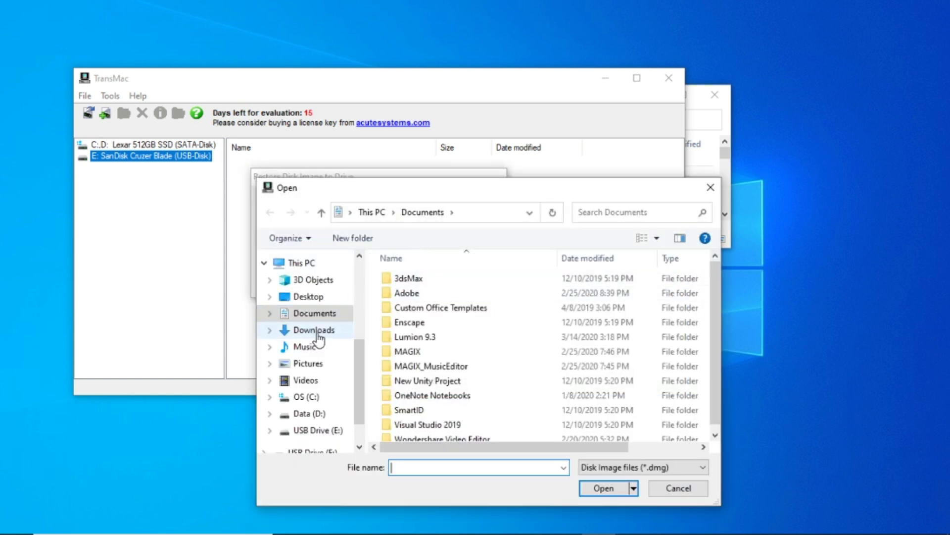
Step: Choose macOS_Sierra_10.12.1.dmg from Downloads as the restore image and confirm
{"action": "left_click", "coordinate": [316, 329]}
{"action": "scroll", "coordinate": [419, 366], "scroll_direction": "down", "scroll_amount": 3}
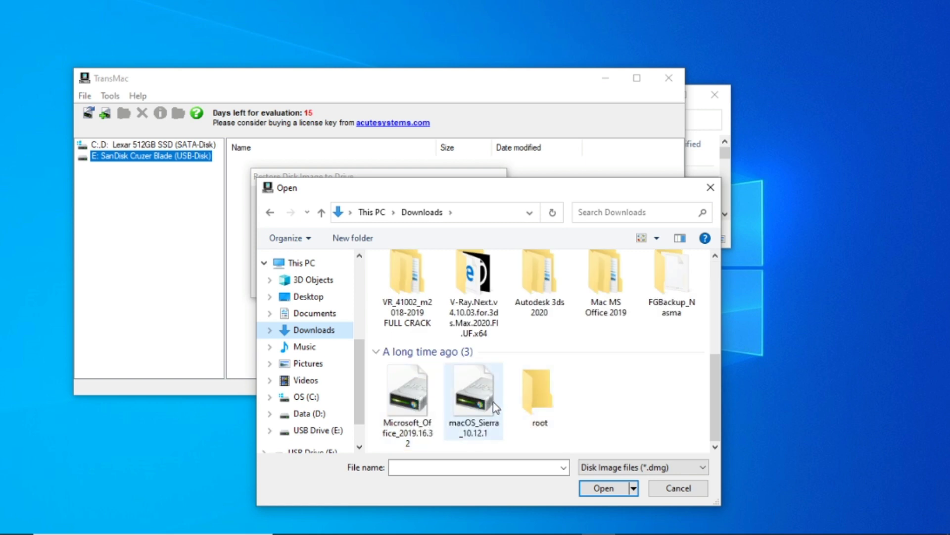
{"action": "left_click", "coordinate": [476, 402]}
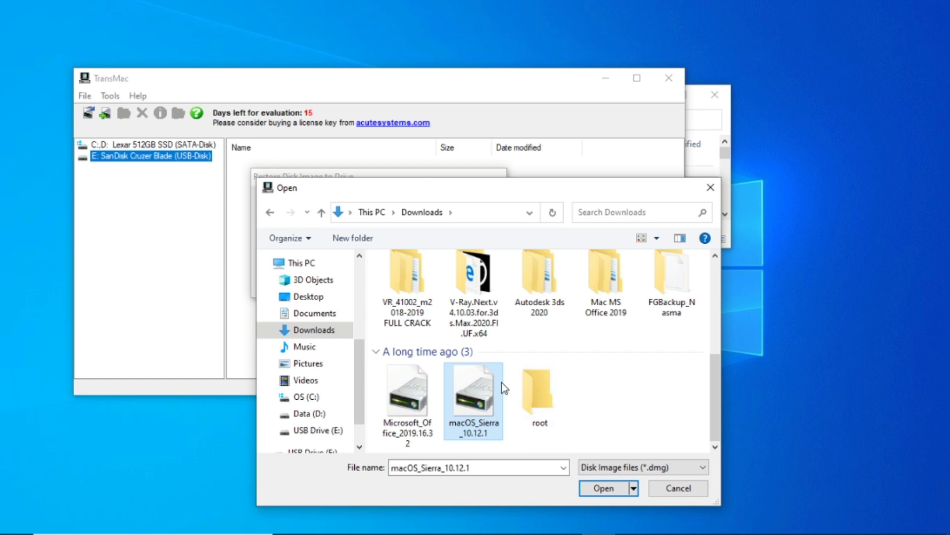
{"action": "scroll", "coordinate": [489, 390], "scroll_direction": "up", "scroll_amount": 2}
{"action": "scroll", "coordinate": [489, 394], "scroll_direction": "down", "scroll_amount": 2}
{"action": "left_click", "coordinate": [604, 488]}
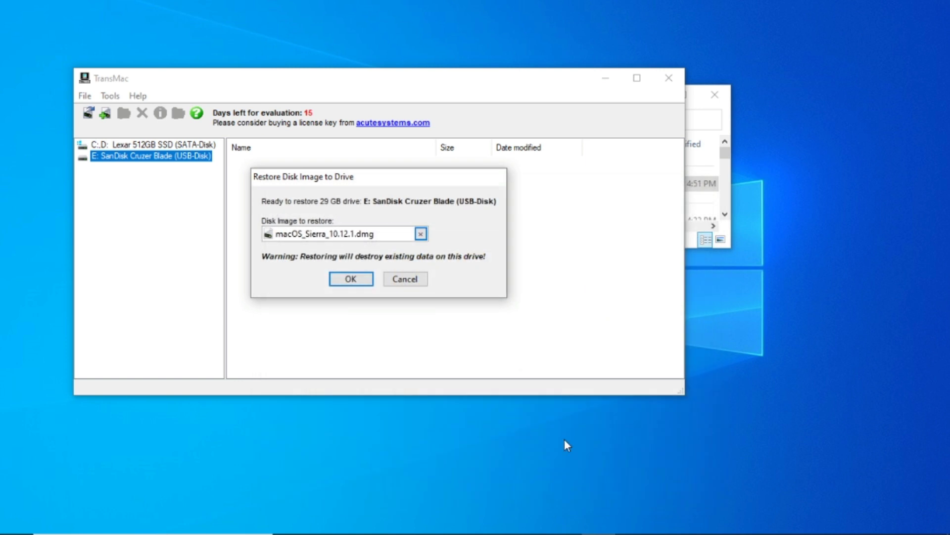
{"action": "left_click", "coordinate": [361, 280]}
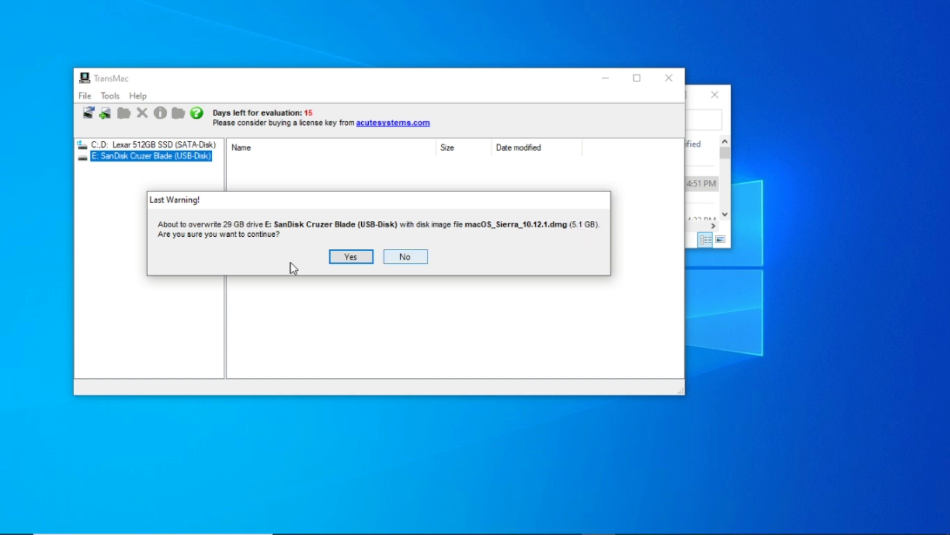
Step: Confirm the last warning and dismiss the Restore Complete message once the Sierra image is written
{"action": "left_click", "coordinate": [351, 257]}
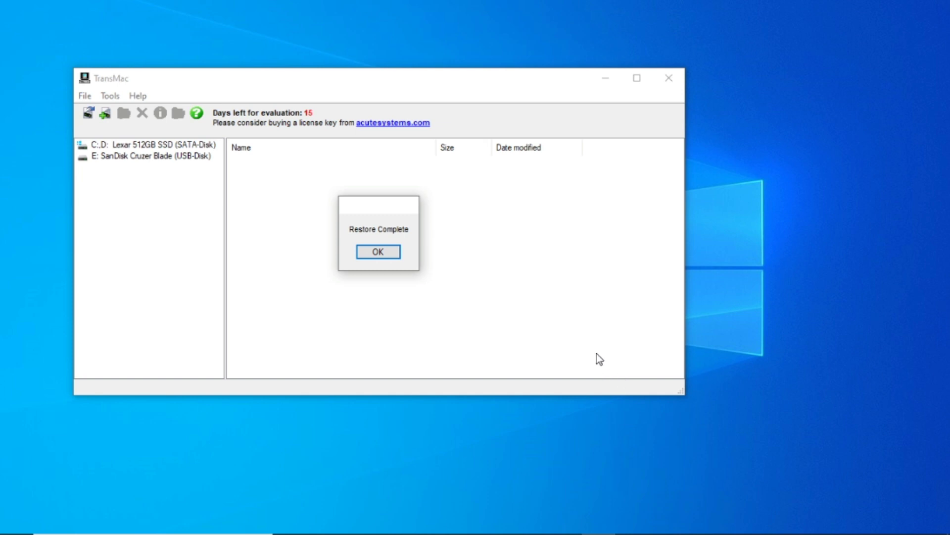
{"action": "left_click", "coordinate": [375, 254]}
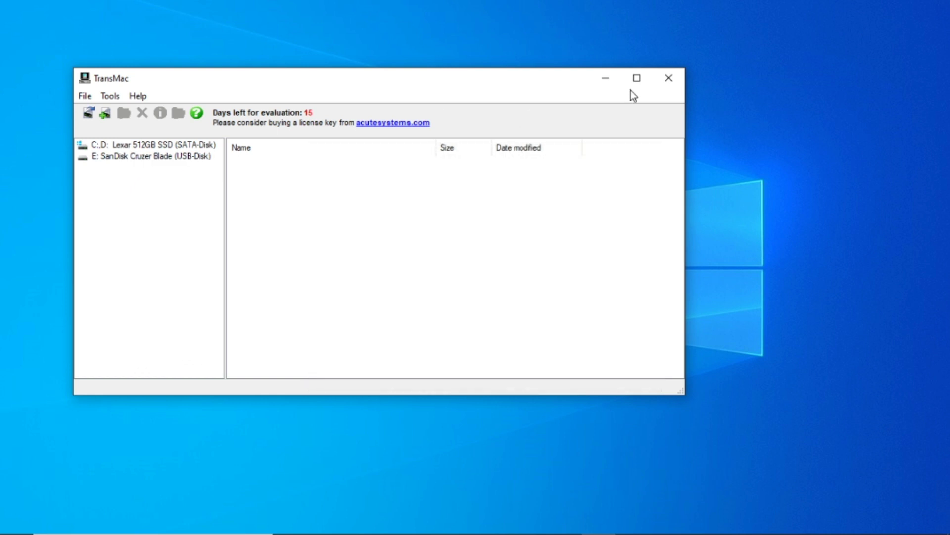
Step: Close TransMac and open File Explorer to check USB Drive (E:) under This PC
{"action": "left_click", "coordinate": [669, 78]}
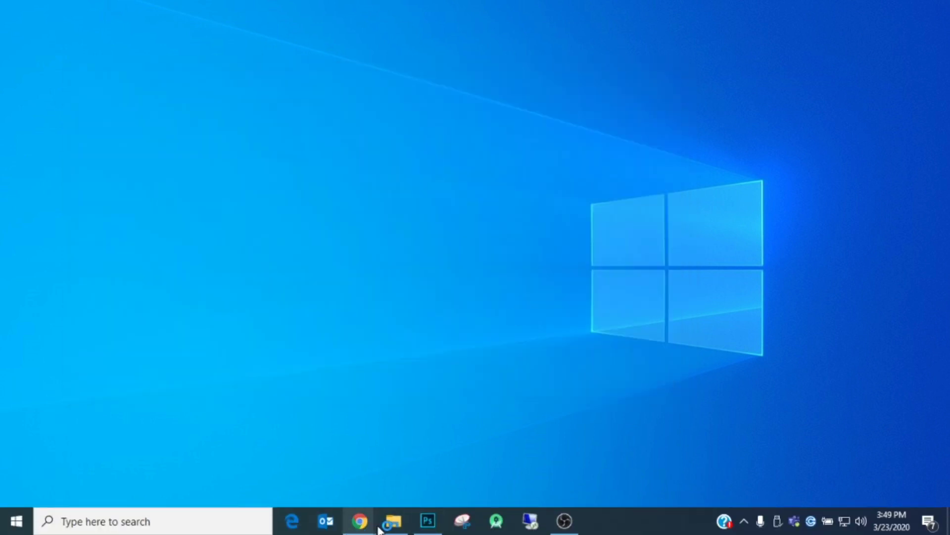
{"action": "left_click", "coordinate": [392, 520]}
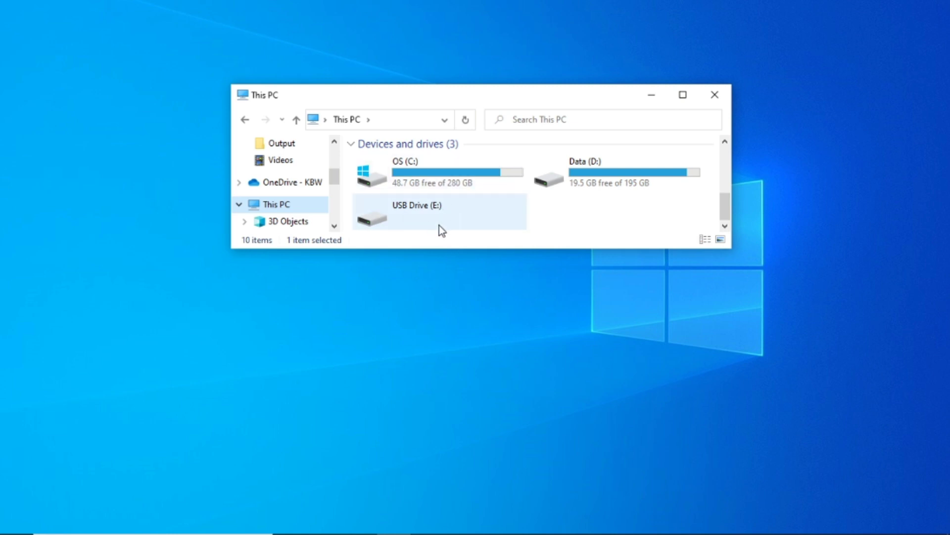